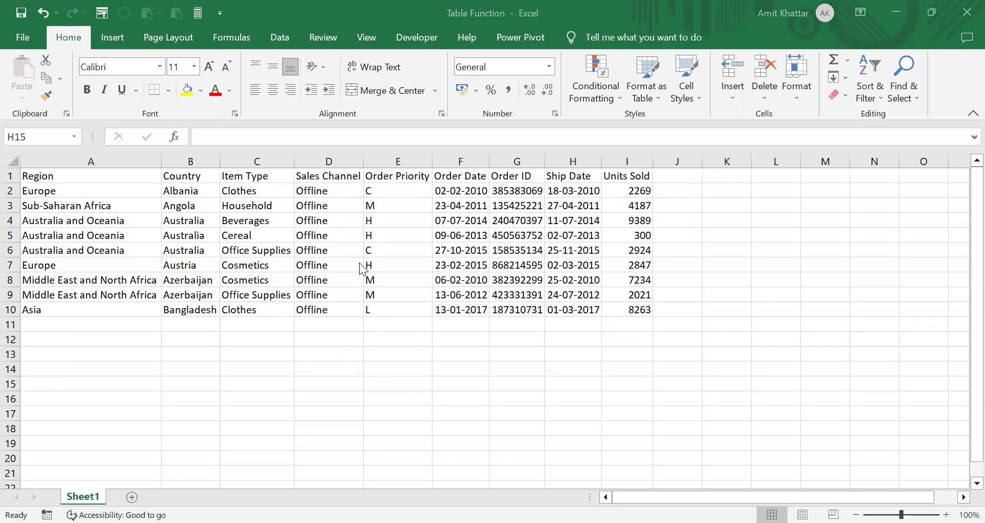
Step: Convert the sales data in A1:I10 into a table, treating the first row as headers
left_click(317, 265)
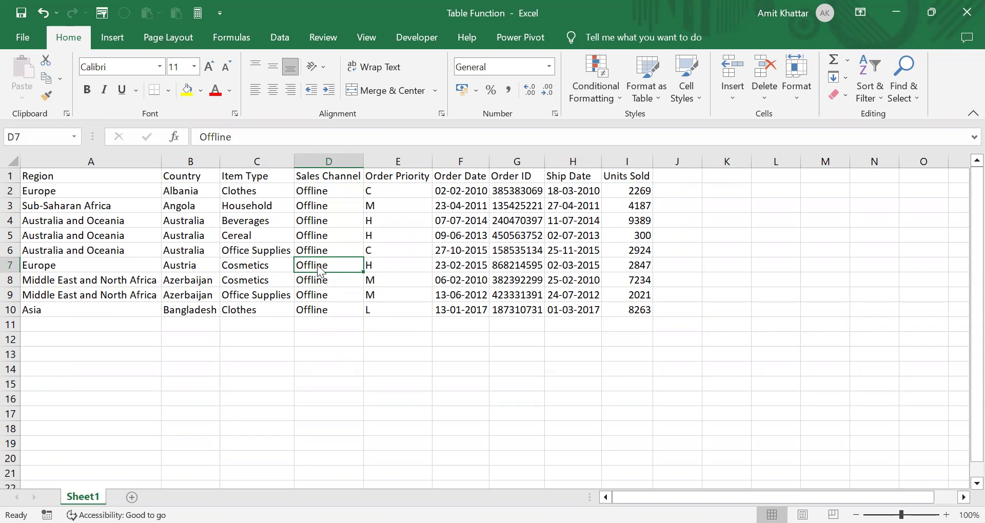
key("ctrl+t")
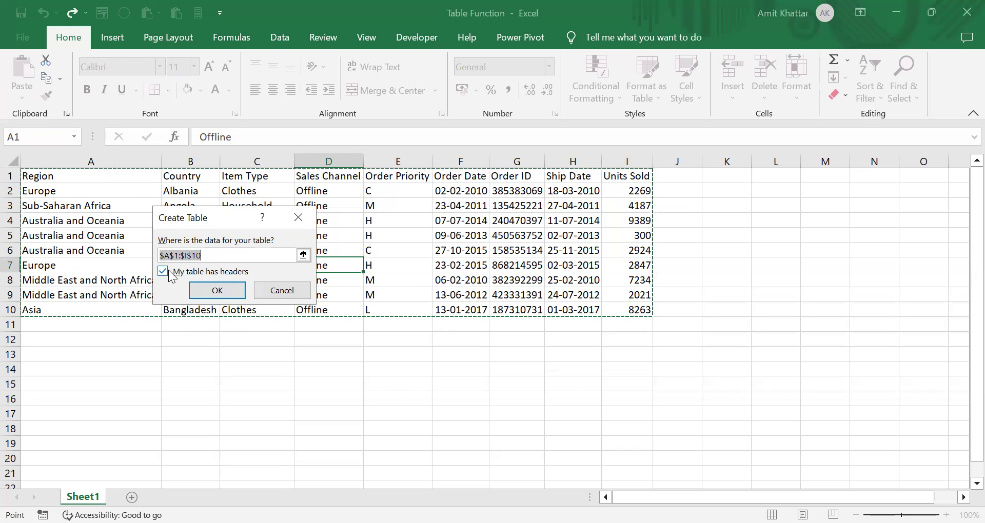
left_click(200, 291)
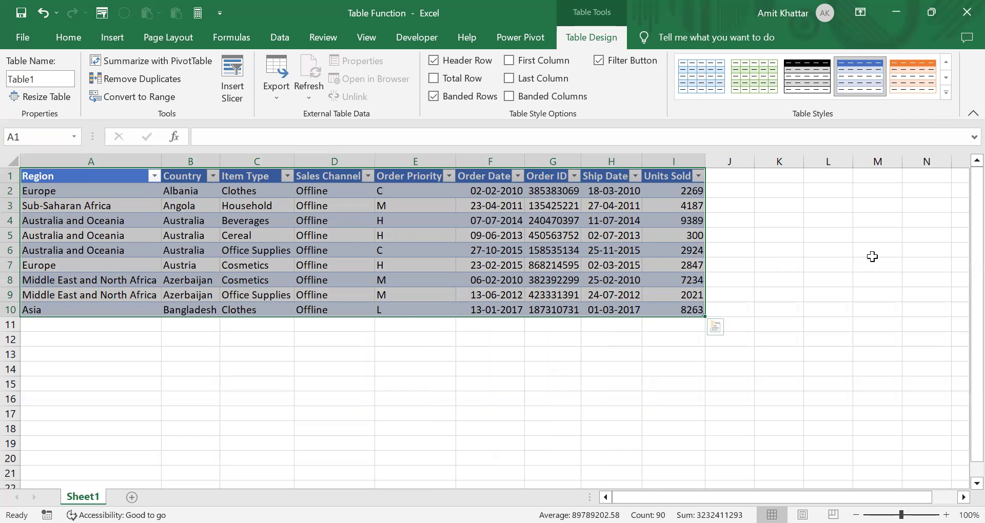
left_click(844, 237)
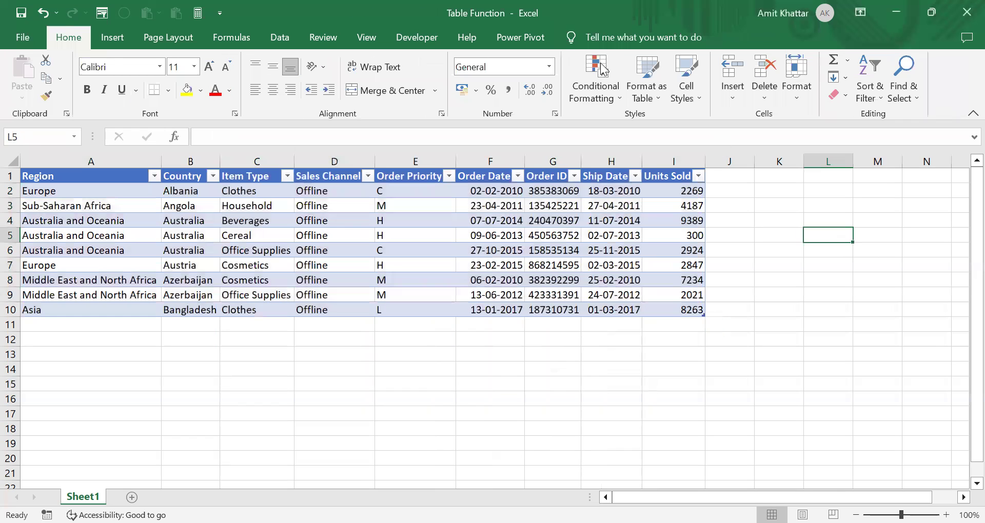
Step: Try the green bordered table style, and replace it with the gray light style that has a filled header row
left_click(539, 218)
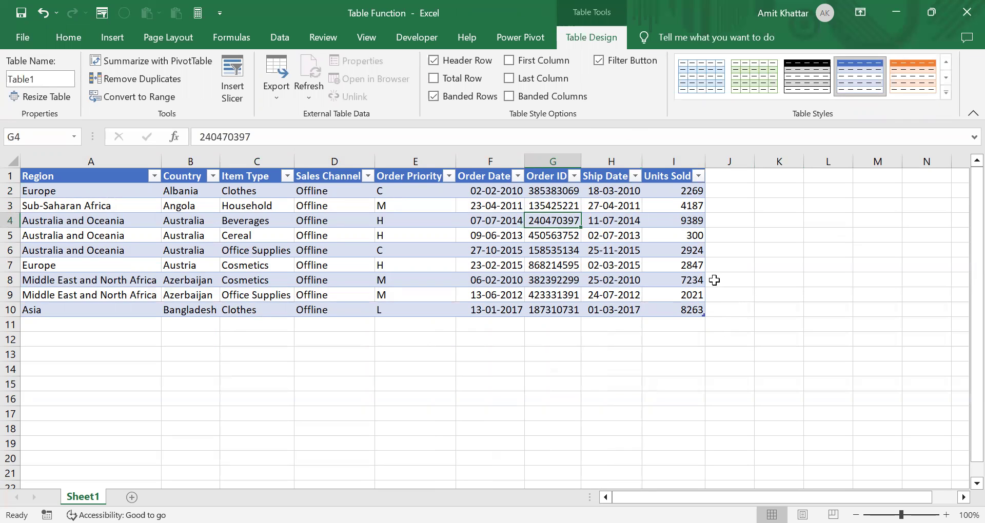
left_click(748, 81)
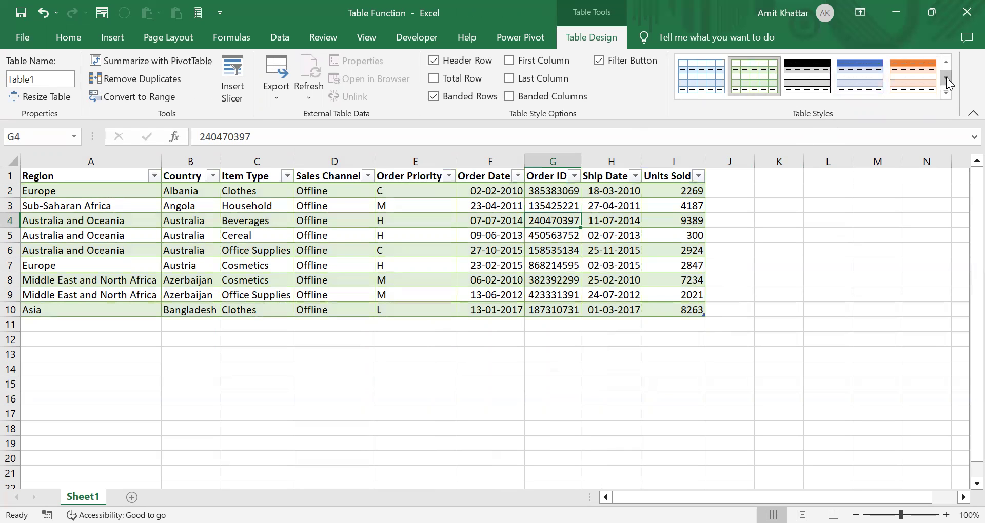
left_click(947, 92)
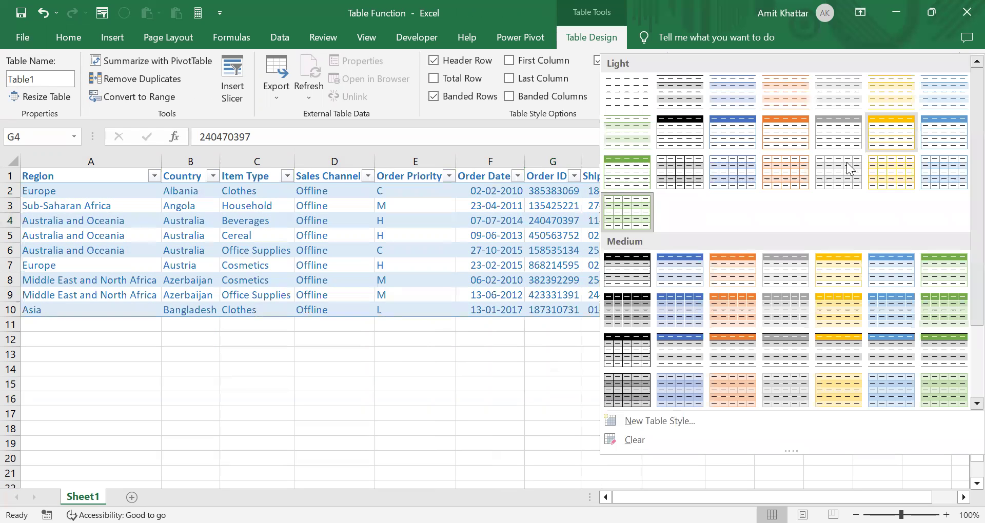
left_click(831, 136)
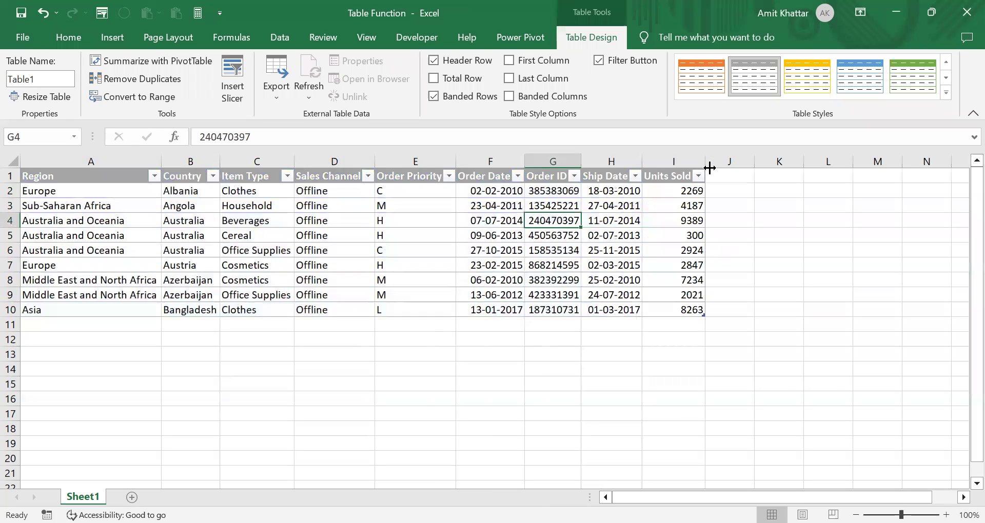
Step: Rename the table as Data
left_click(55, 77)
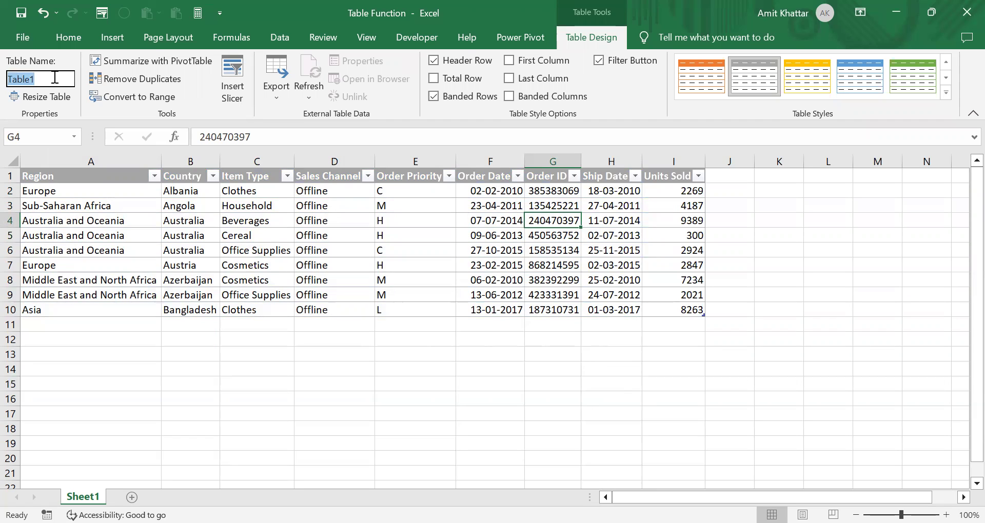
type("Data")
key("Return")
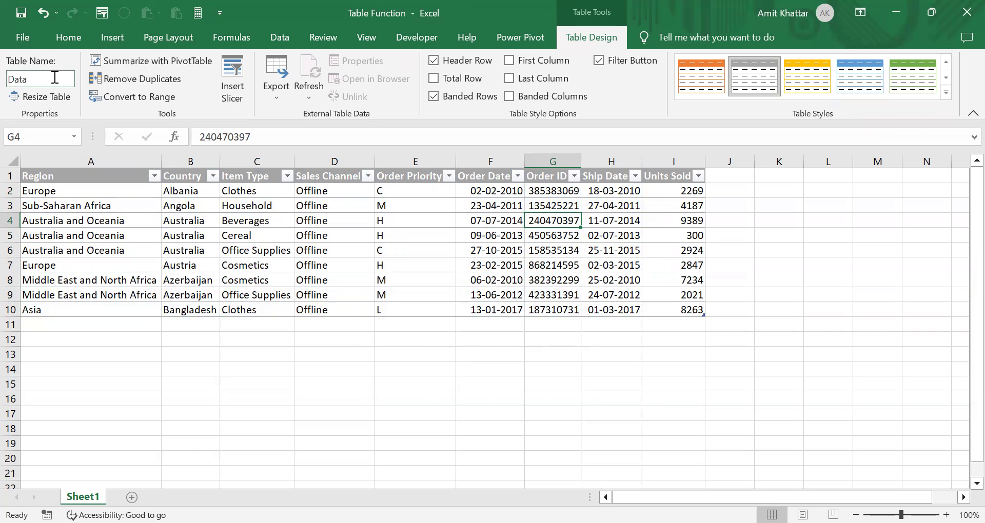
left_click(231, 413)
left_click(288, 283)
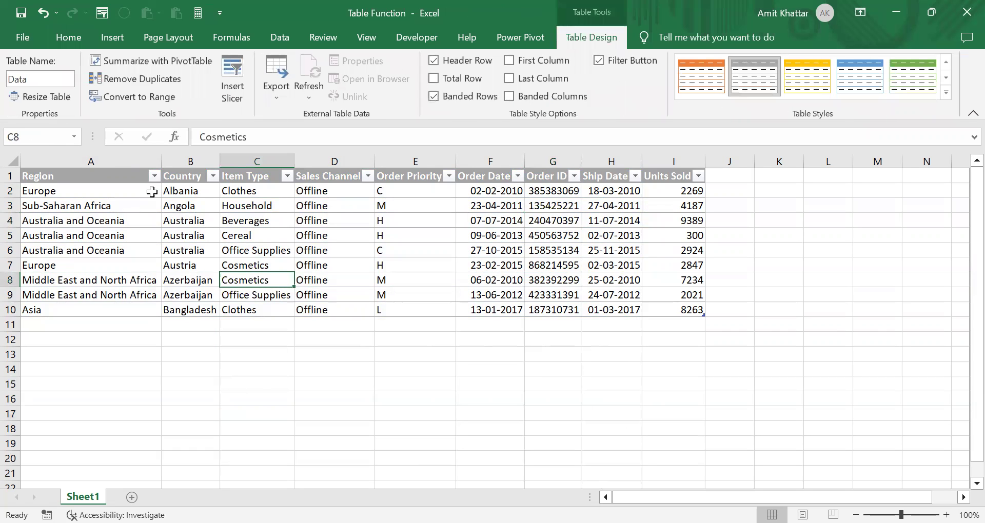
Step: Try resizing the table to the range $A$1:$I$9, and undo the resize
left_click(54, 98)
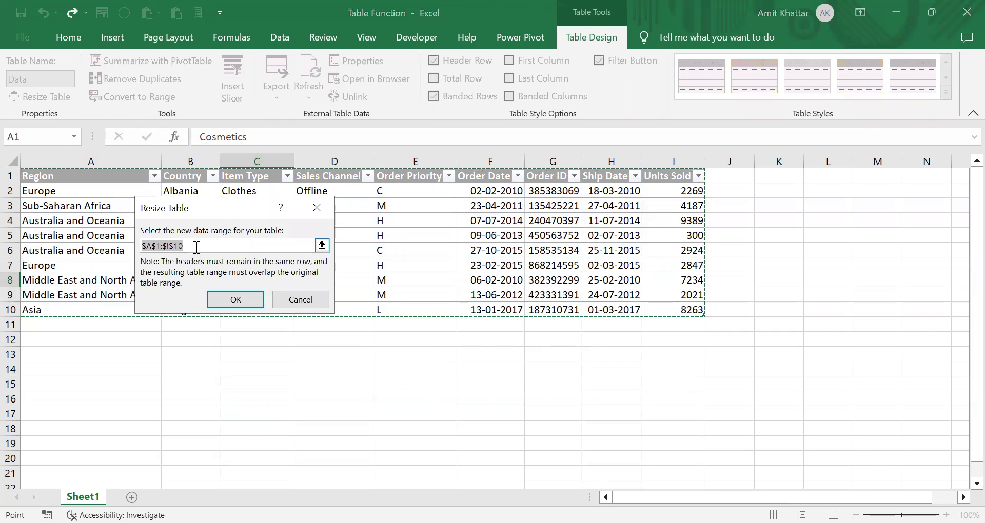
left_click(196, 246)
key("BackSpace")
key("BackSpace")
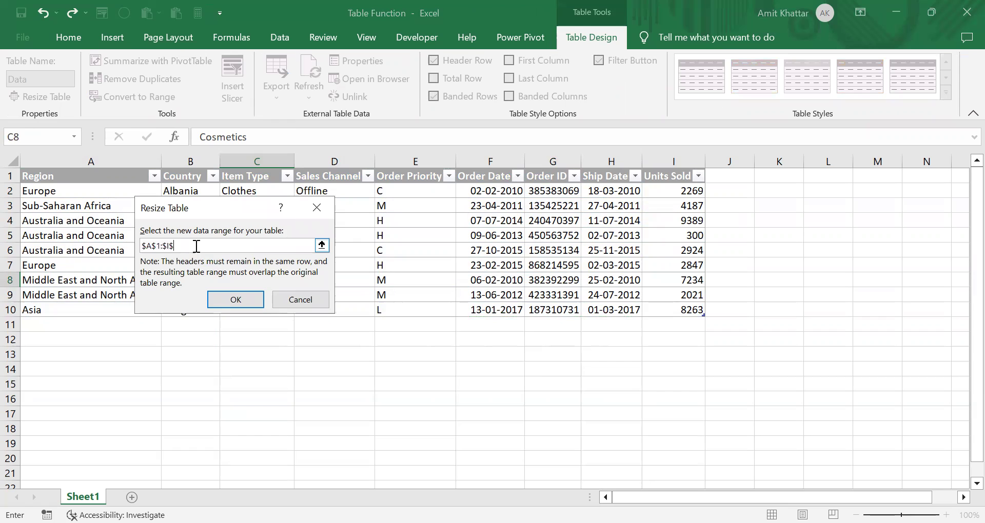
type("9")
left_click(235, 300)
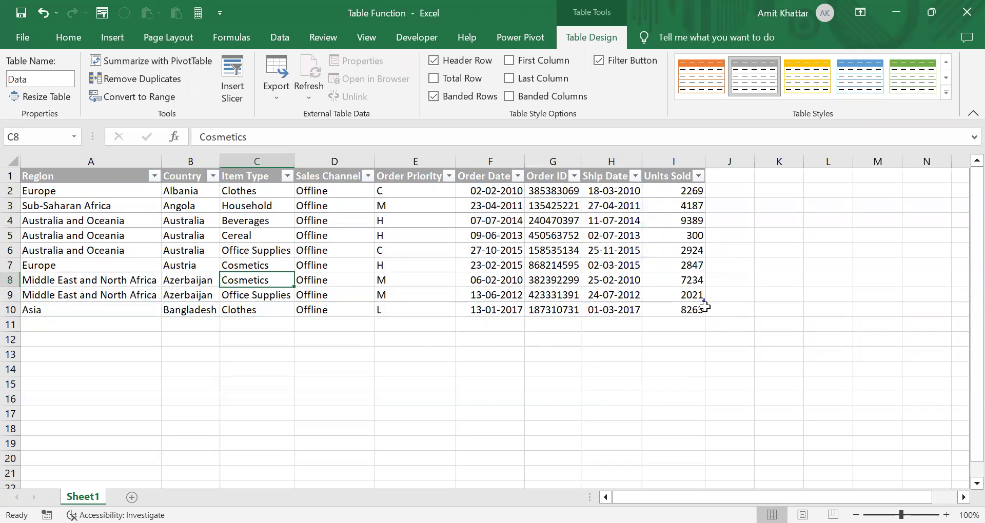
key("ctrl+z")
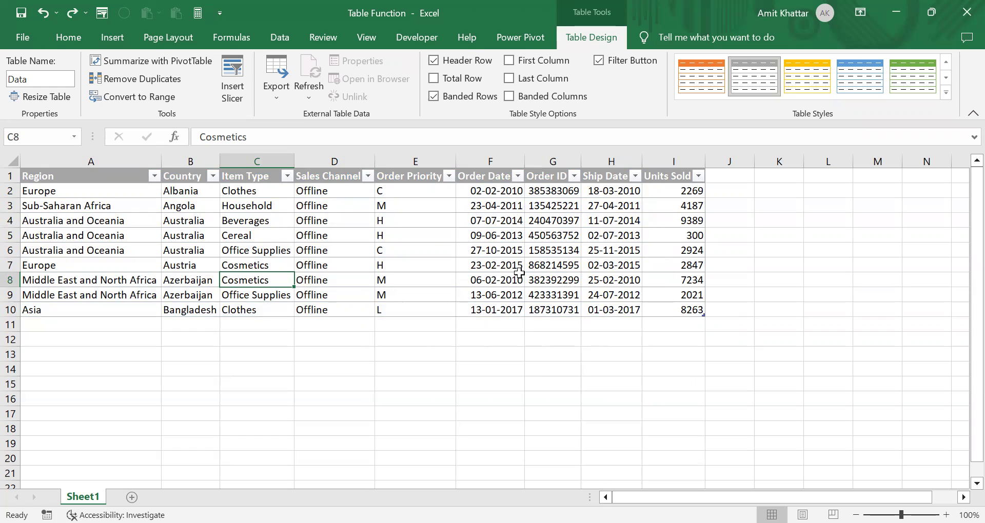
Step: Try removing duplicate rows based only on the Item Type column, and undo the removal
left_click(132, 81)
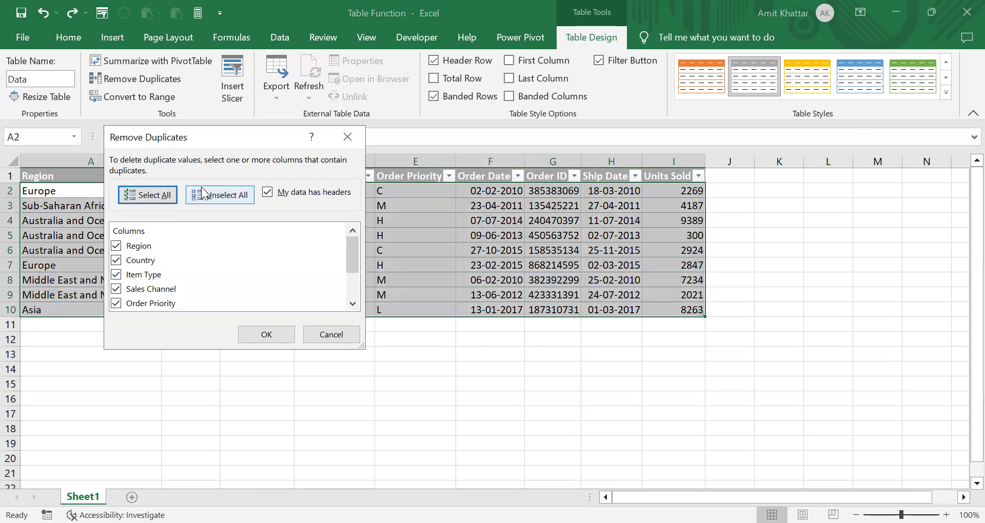
left_click(204, 195)
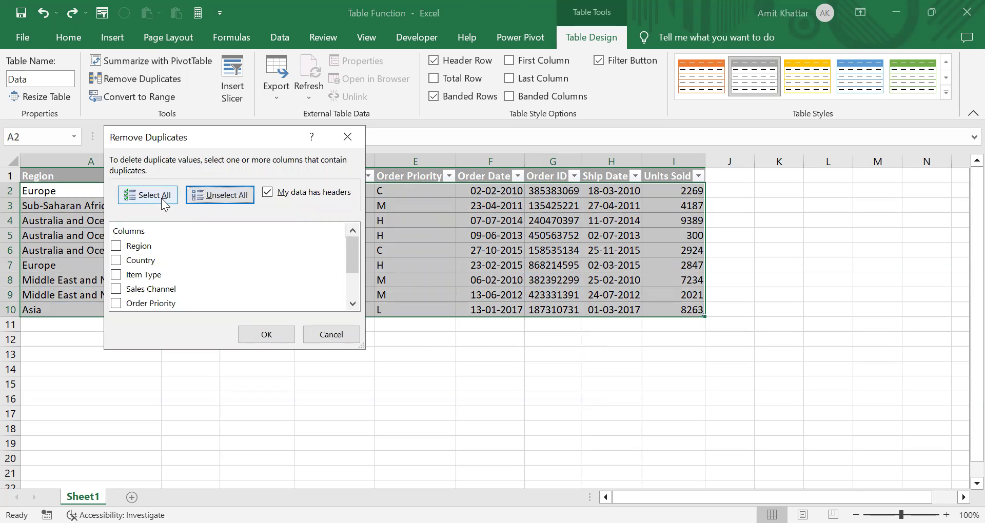
left_click(115, 274)
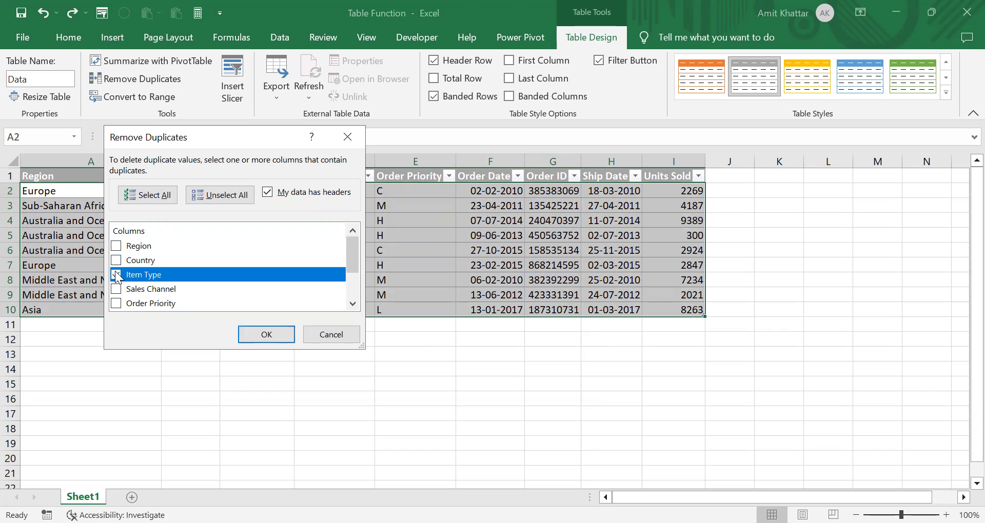
left_click(265, 337)
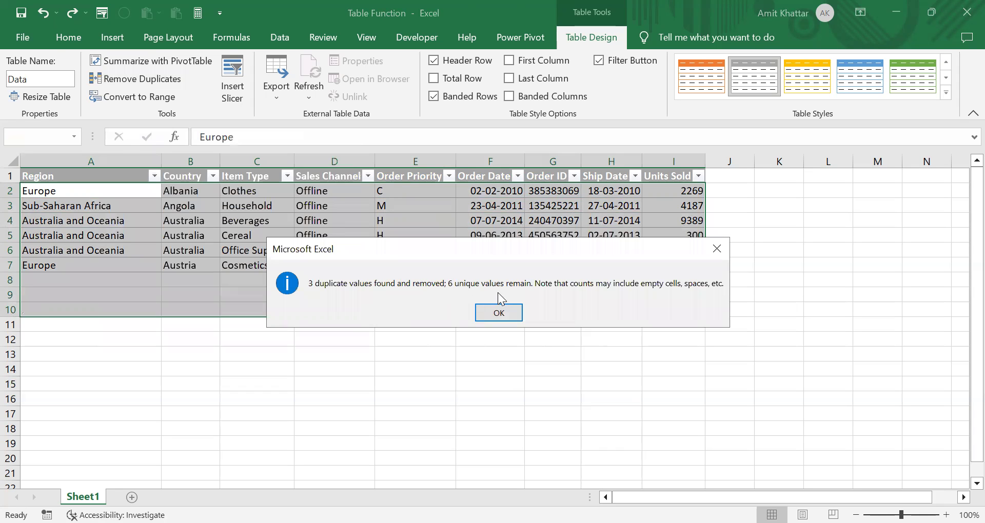
left_click(500, 309)
key("ctrl+z")
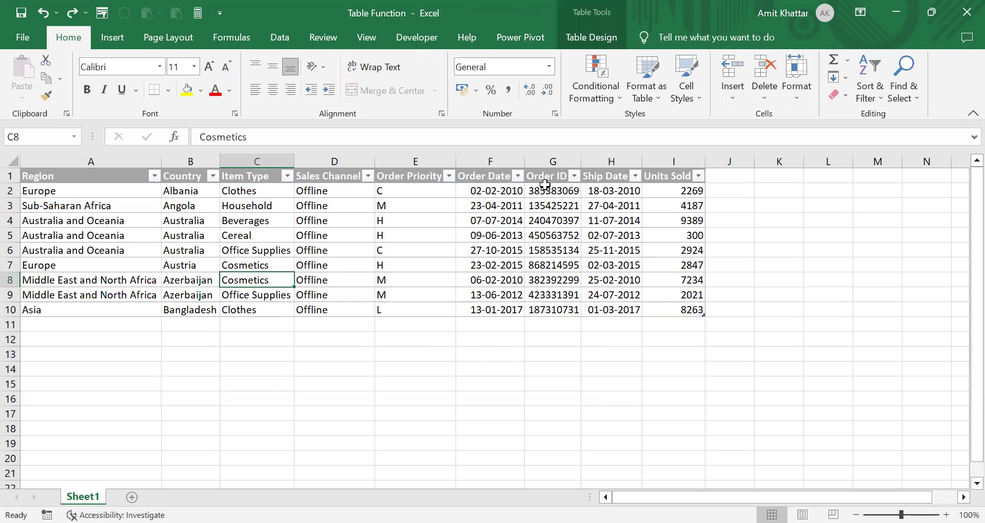
Step: Try converting the table to a normal range of cells, and undo the conversion
left_click(592, 37)
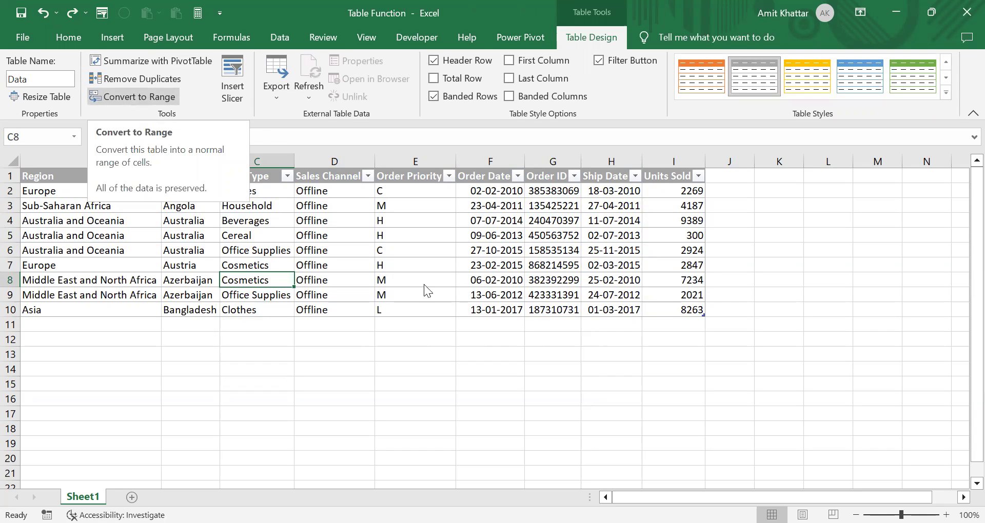
left_click(136, 96)
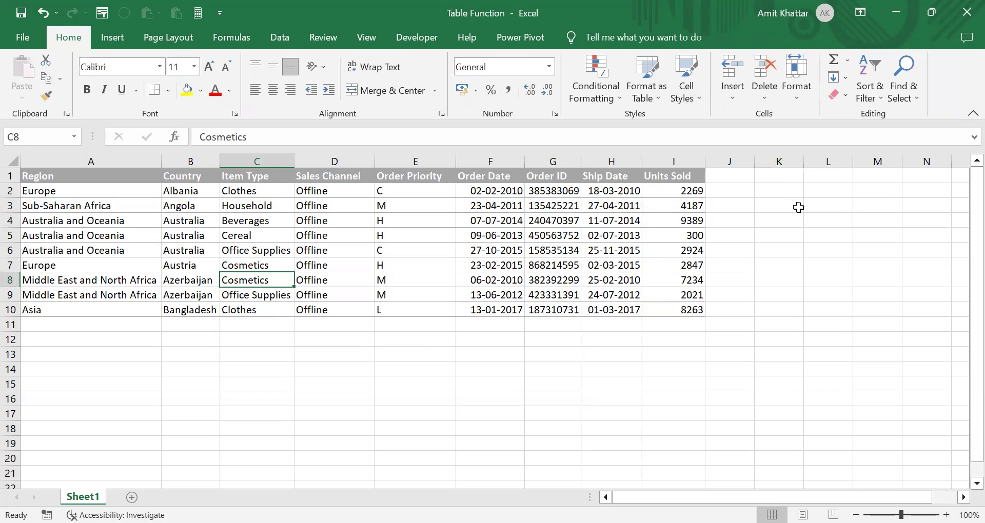
left_click_drag(799, 209, 596, 209)
left_click(544, 208)
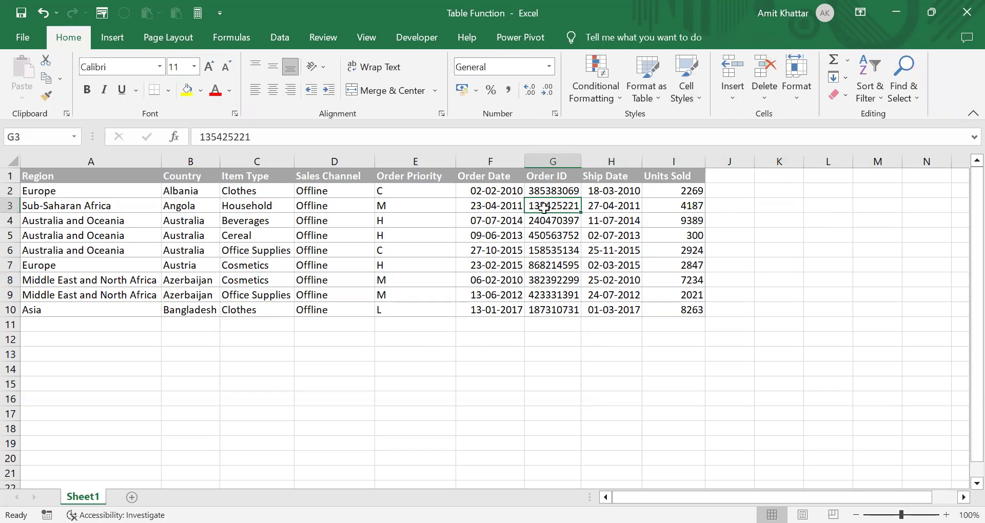
key("ctrl+z")
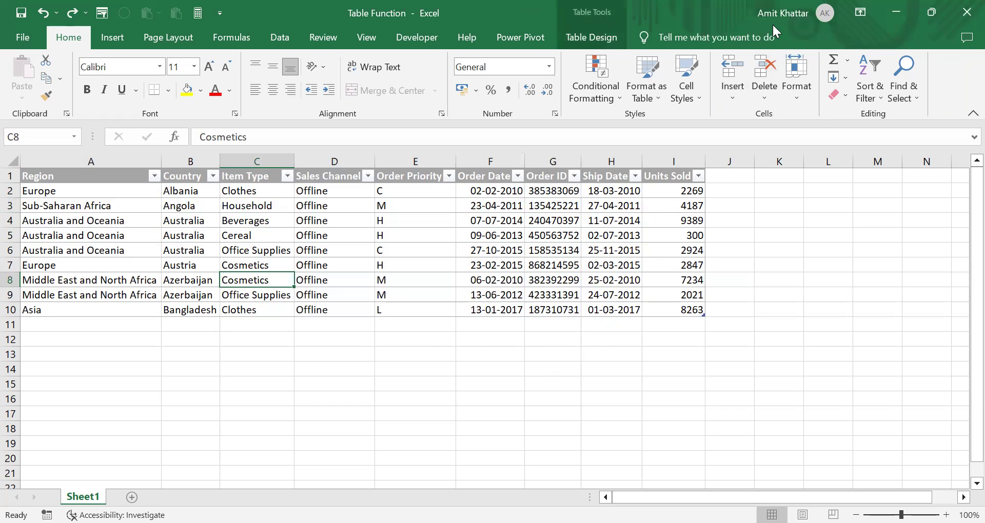
Step: Turn the table's header row off and back on
left_click(595, 37)
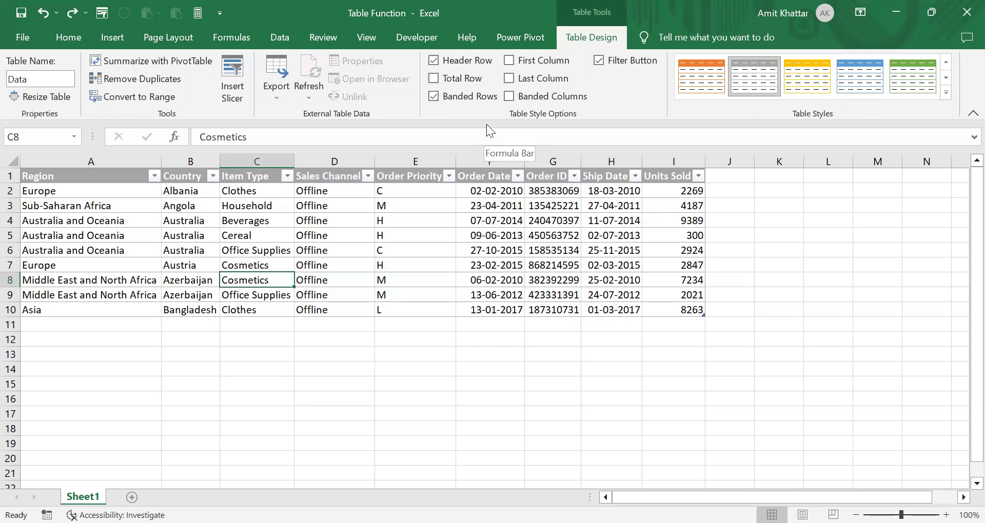
left_click(435, 60)
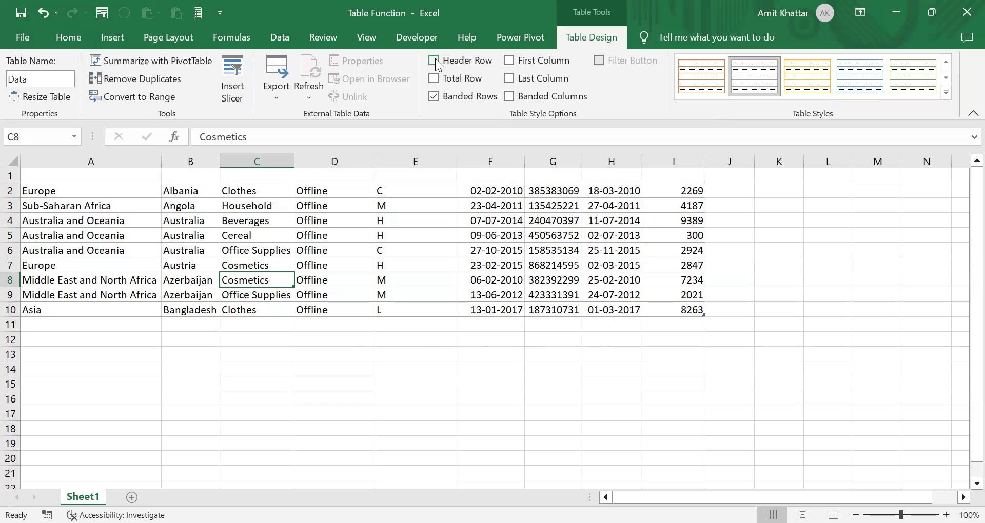
left_click(436, 60)
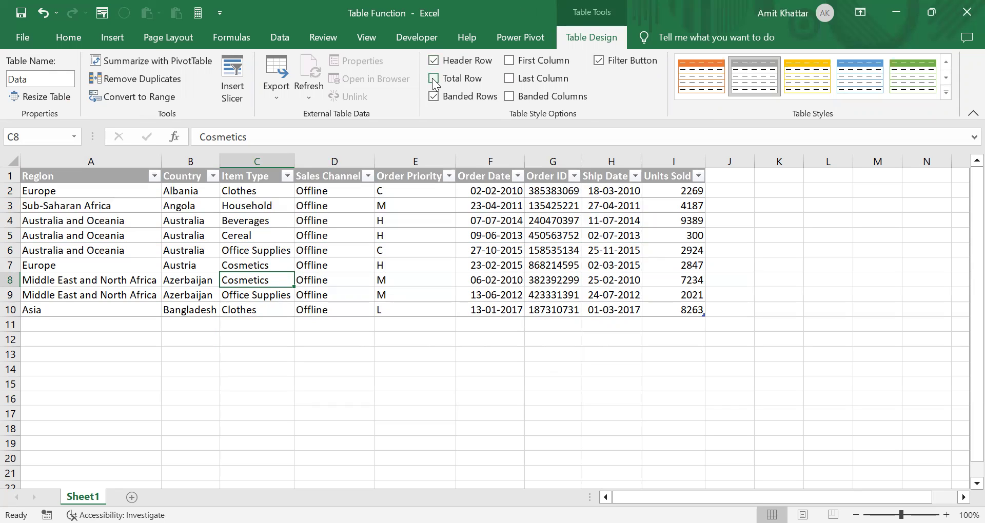
Step: Add a total row to the table and set its Units Sold calculation to Count
left_click(433, 78)
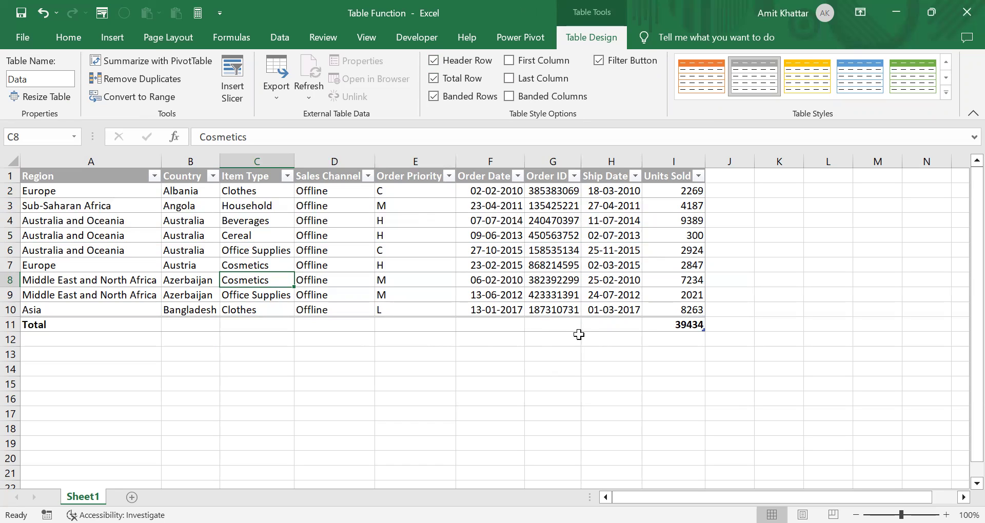
left_click(687, 326)
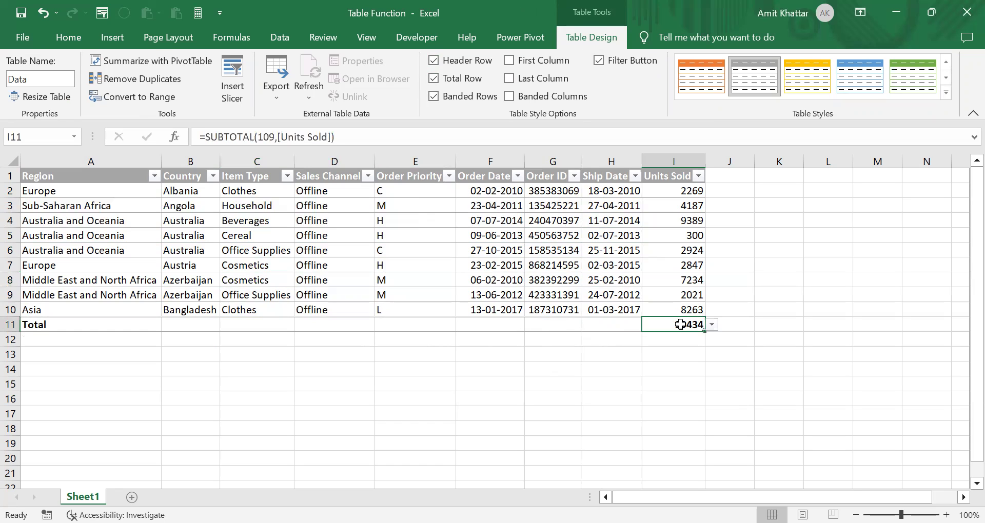
left_click(711, 328)
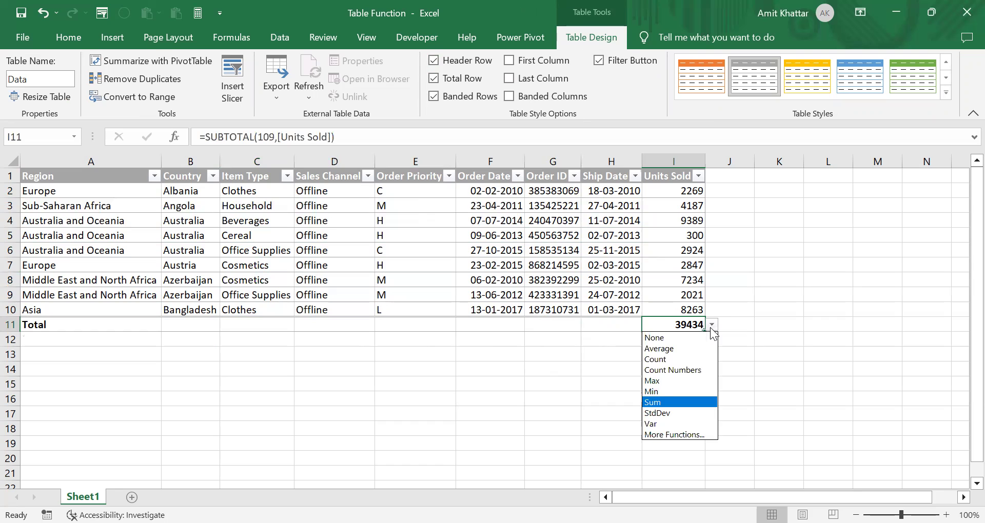
left_click(671, 360)
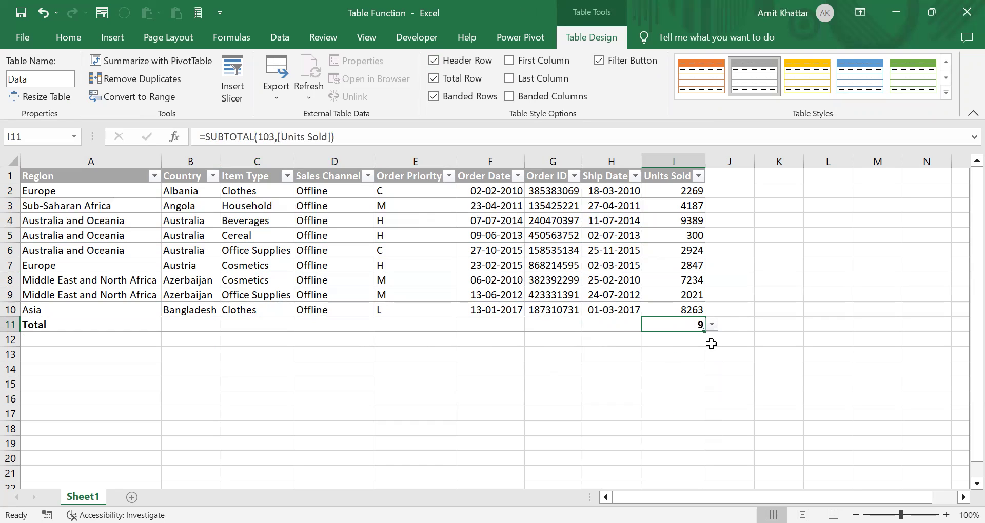
Step: Try Max as the Units Sold calculation in the total row, and set it to Min
left_click(713, 324)
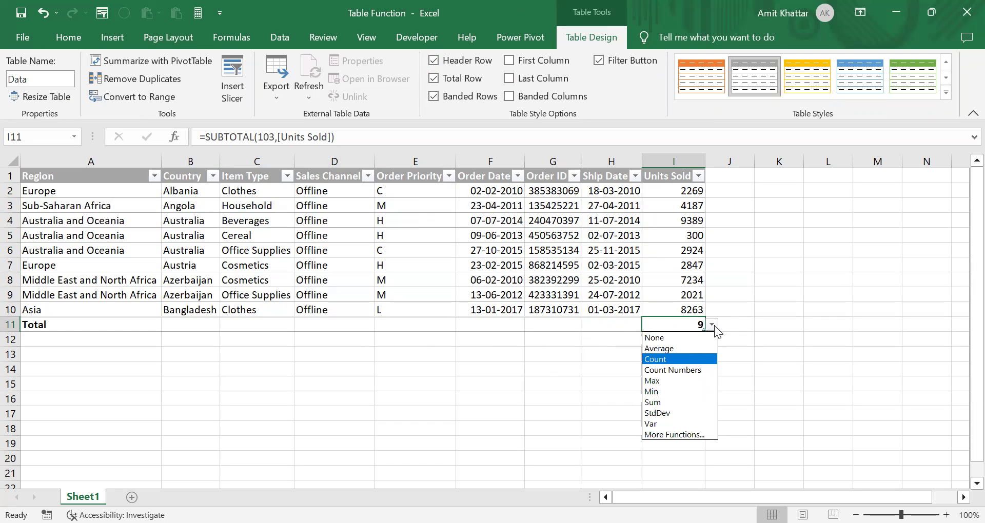
left_click(670, 382)
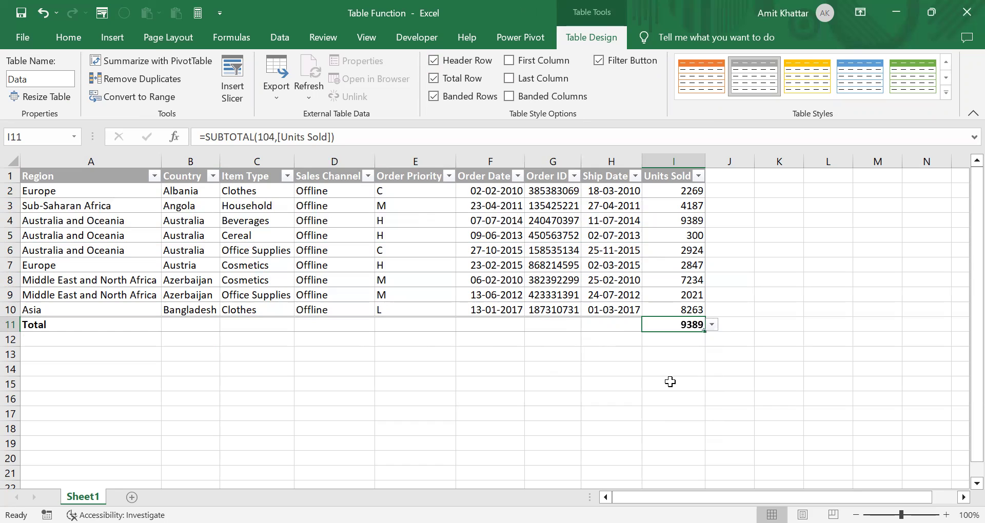
left_click(714, 327)
left_click(658, 392)
Step: Set the total row calculation for the Order Priority column to Count
left_click(415, 327)
left_click(462, 325)
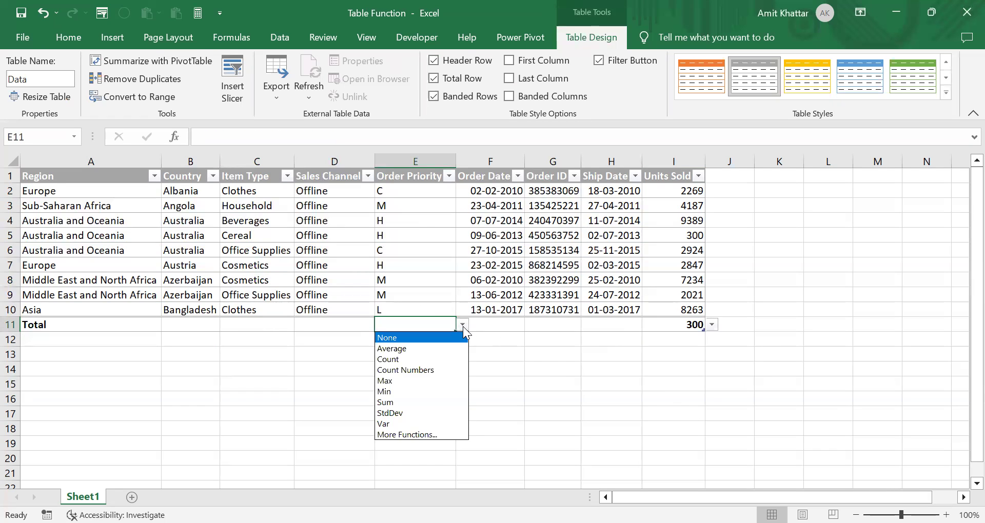
left_click(404, 359)
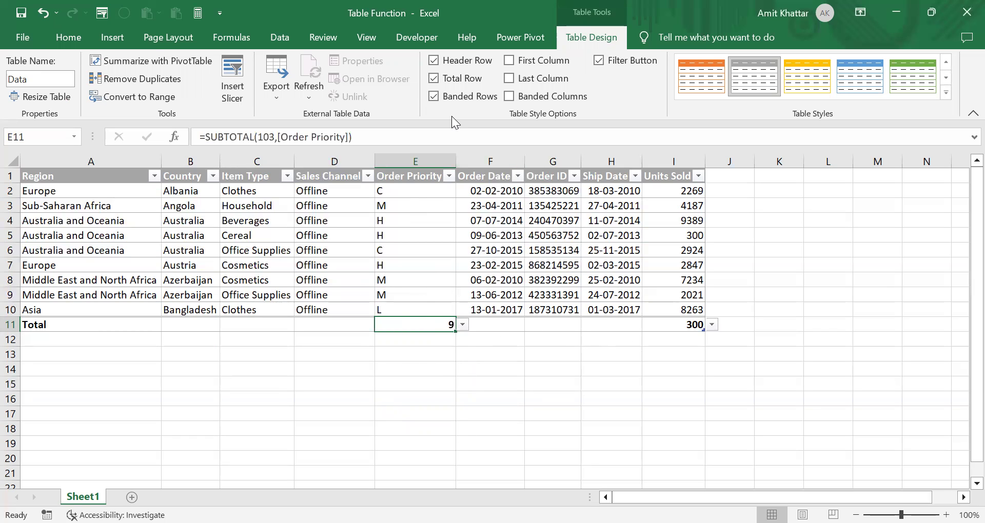
Step: Remove the table's total row and apply the light blue banded table style with gridlines
left_click(434, 79)
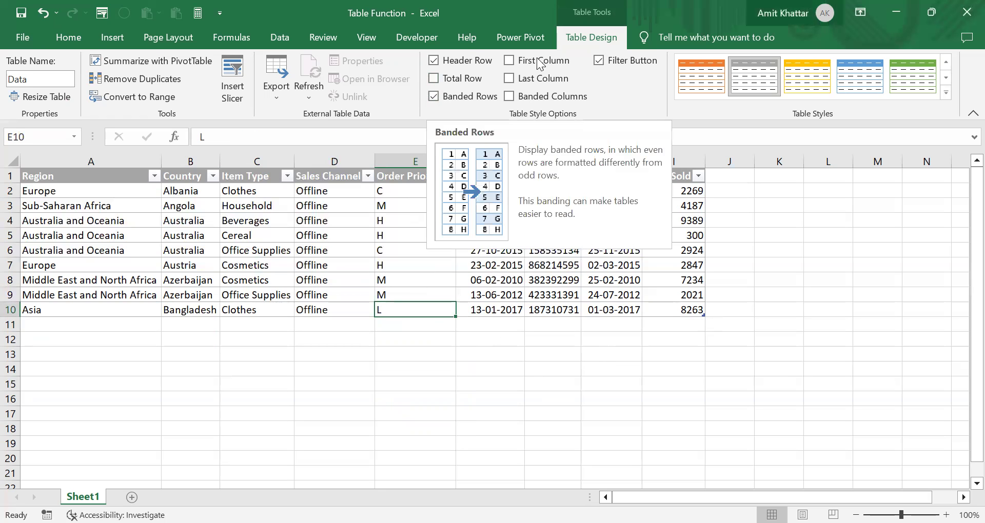
left_click(946, 80)
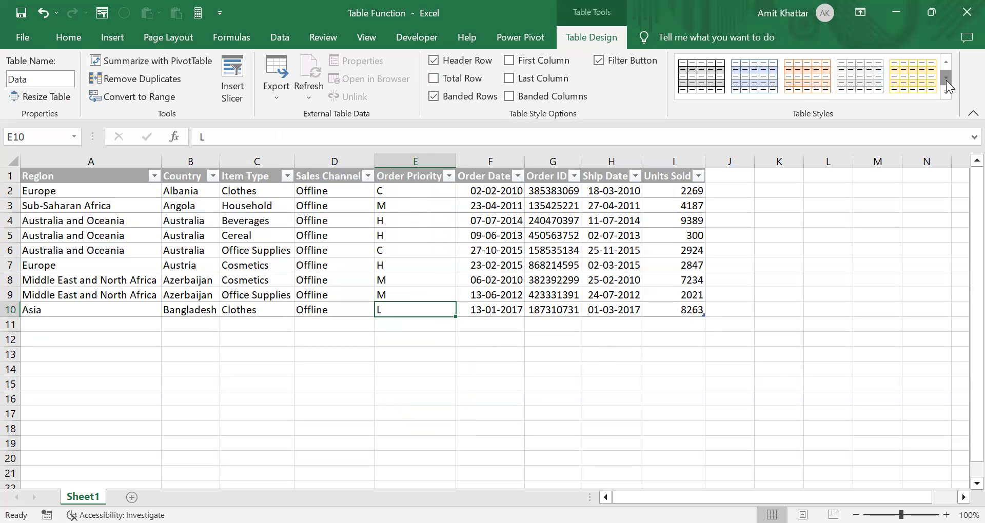
left_click(765, 82)
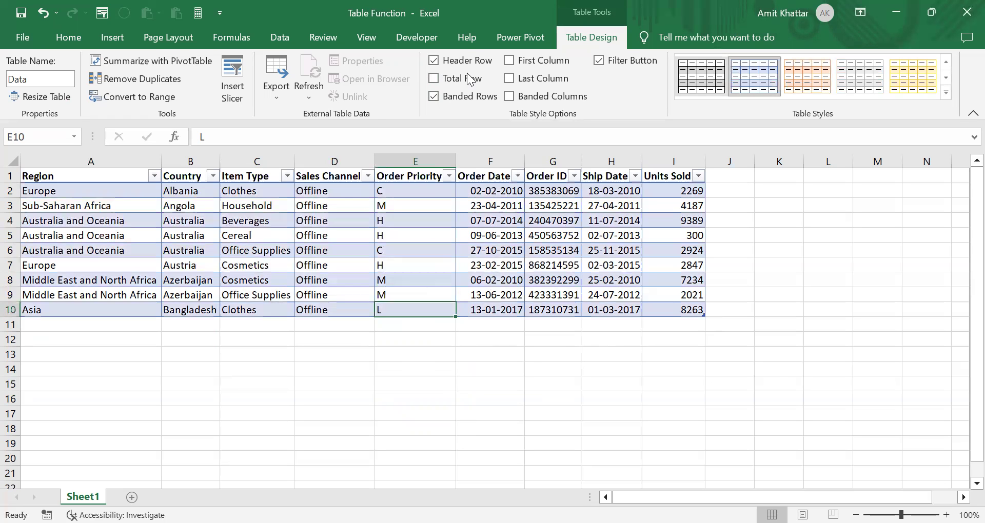
Step: Turn the table's banded rows off and back on, and turn first column emphasis on and off again
left_click(434, 96)
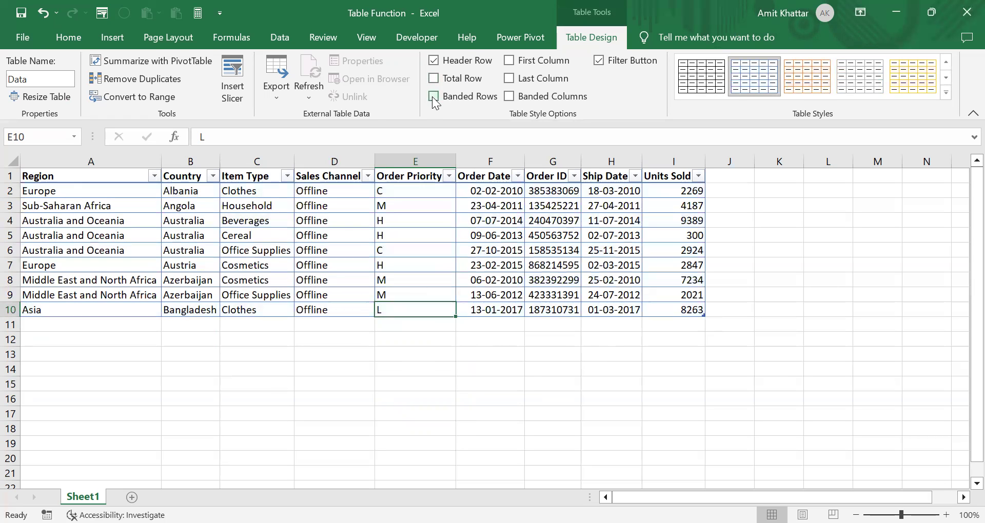
left_click(433, 97)
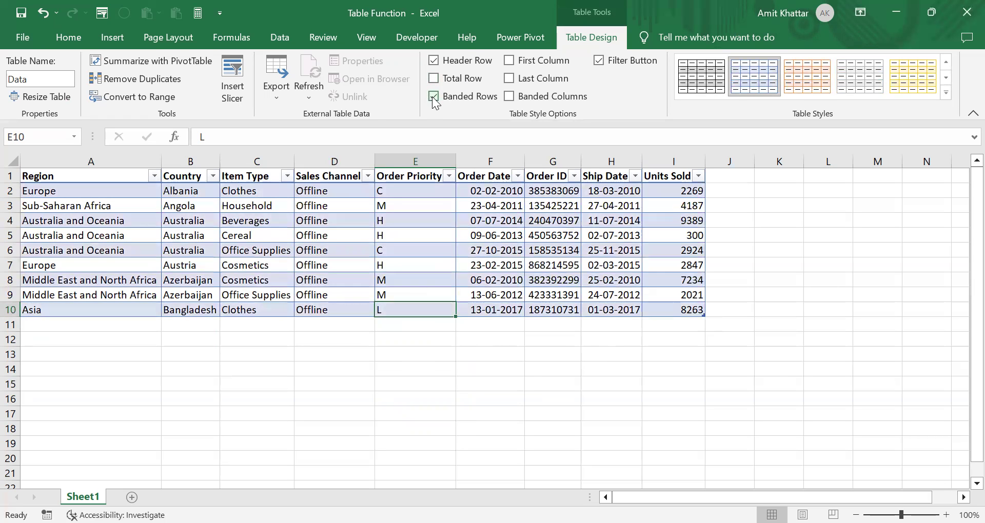
left_click(510, 60)
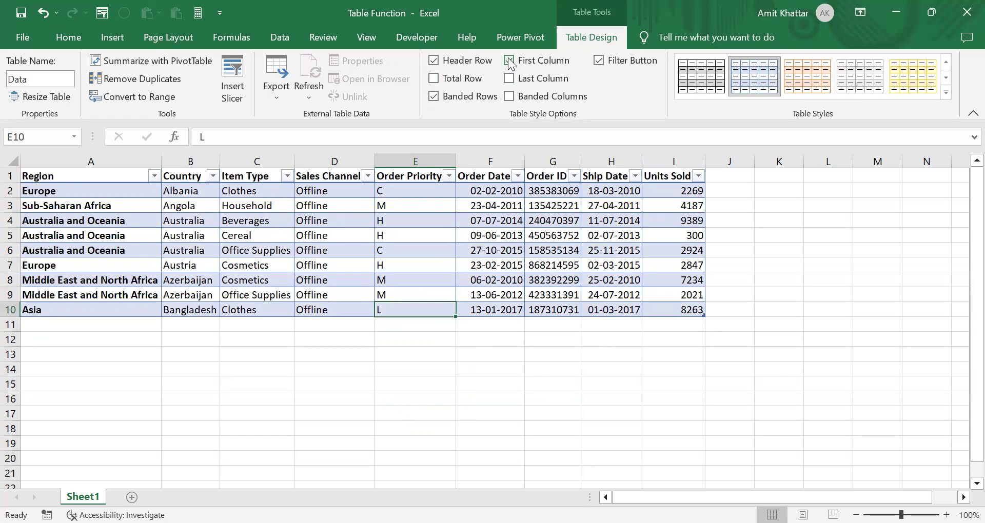
left_click(510, 61)
Step: Turn last column emphasis on and off again, and do the same with the table's banded columns
left_click(509, 78)
left_click(510, 79)
left_click(510, 96)
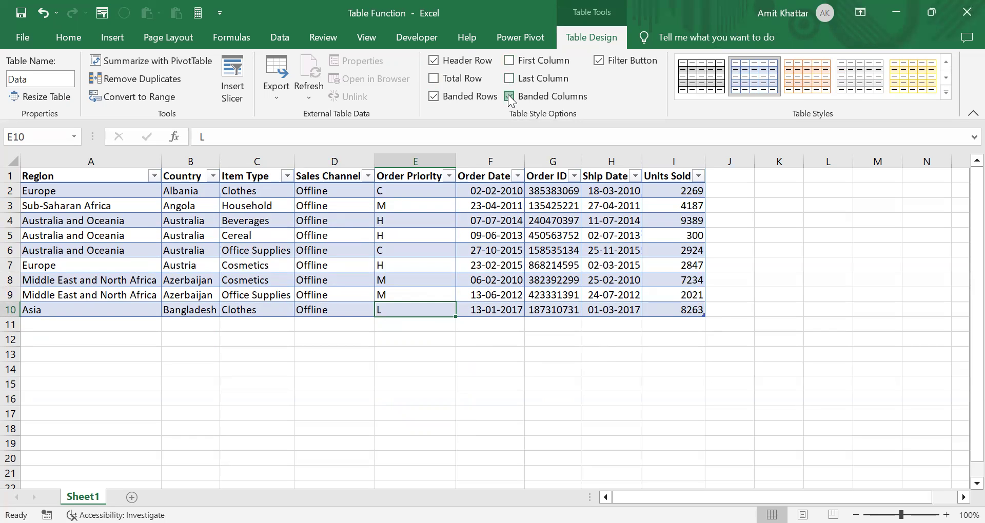
left_click(510, 97)
Step: Hide the filter buttons in the table header, select cell E6 and show the filter buttons again
left_click(599, 60)
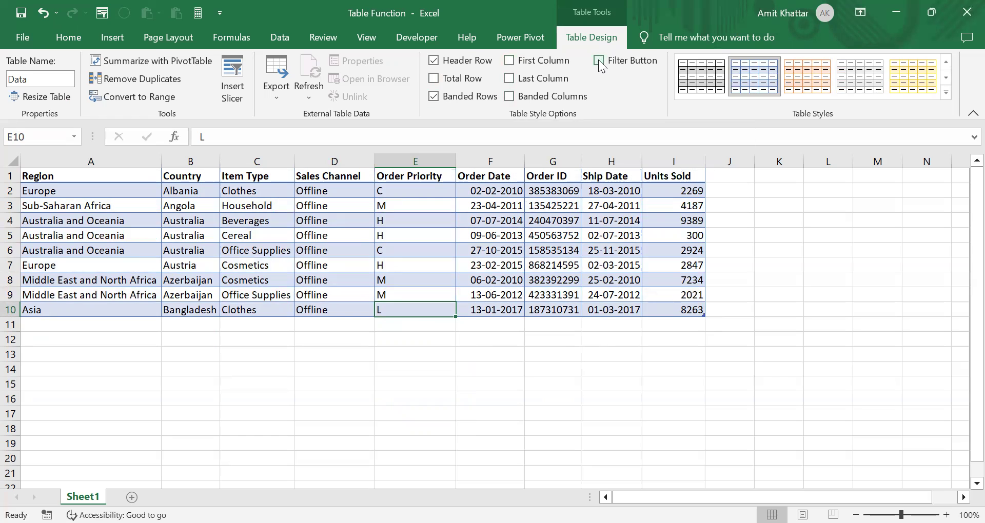
left_click(415, 250)
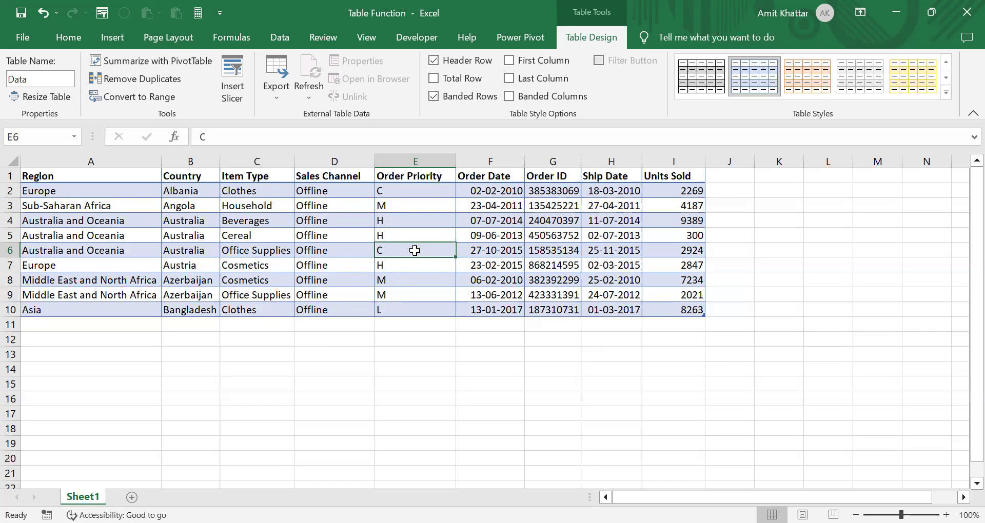
key("ctrl+shift+l")
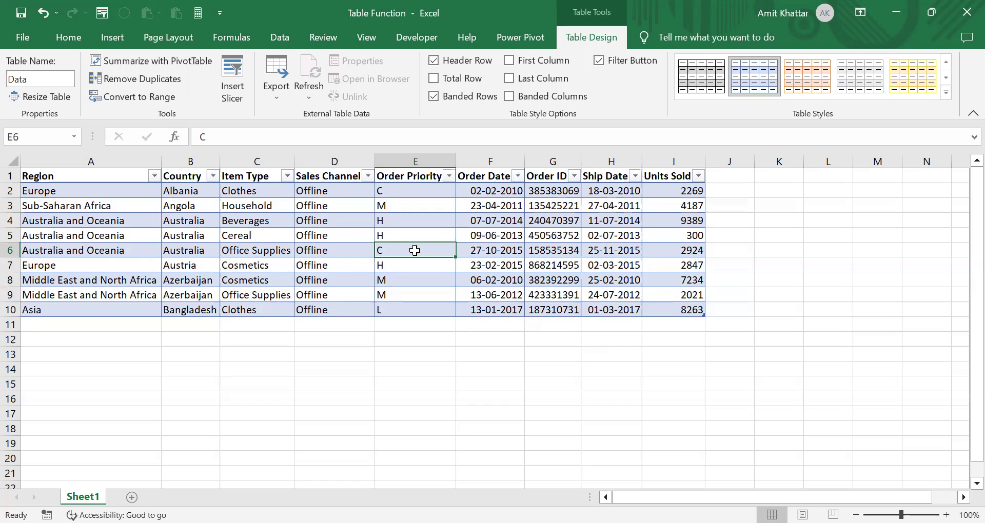
Step: Toggle the table's filter off and back on twice, leaving the filter buttons shown
key("alt+d")
key("f")
key("f")
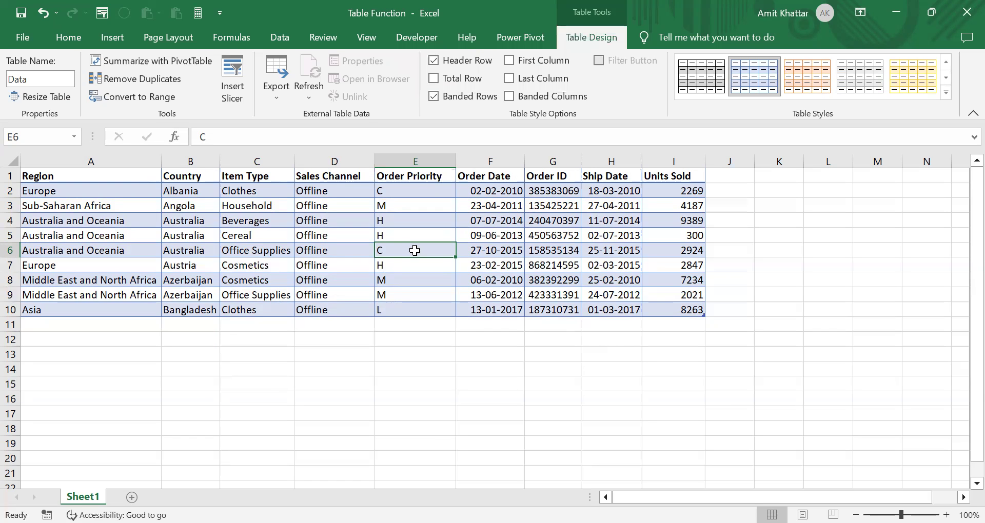
key("alt+d")
key("f")
key("f")
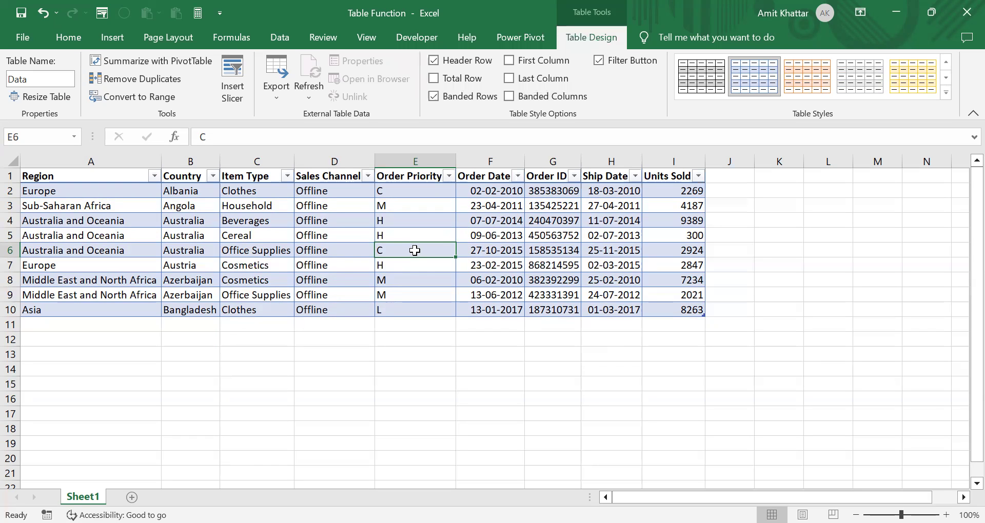
left_click(599, 62)
left_click(599, 62)
Step: Select empty cell L7 outside the table and create a new blank workbook
left_click(811, 266)
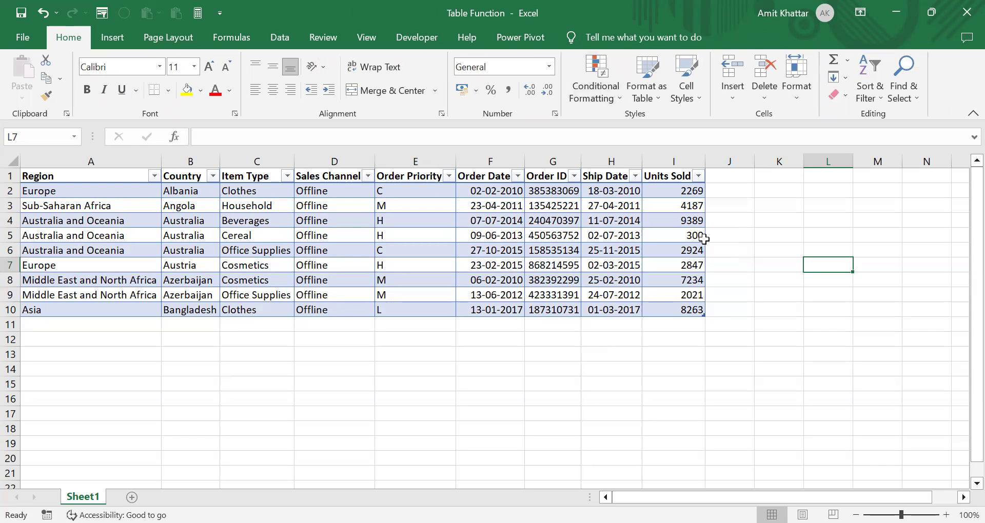
key("ctrl+n")
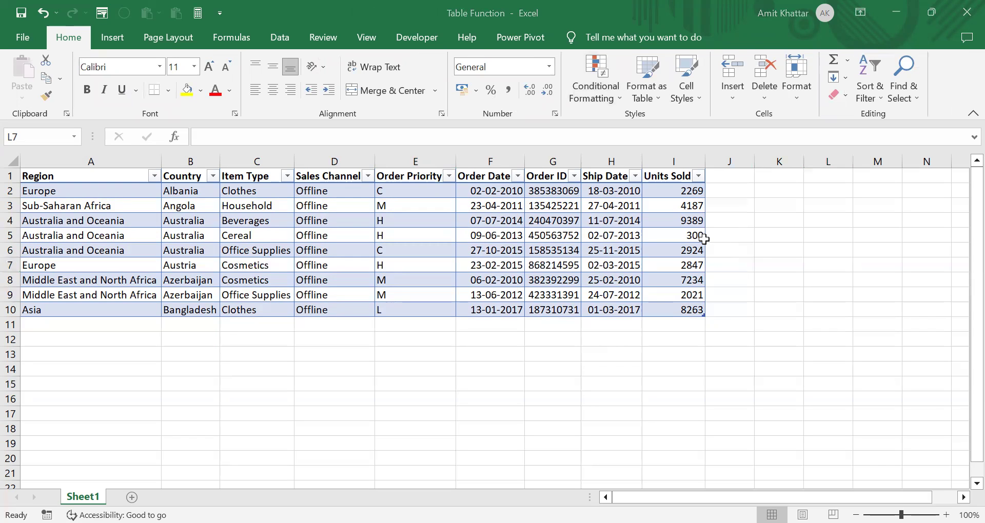